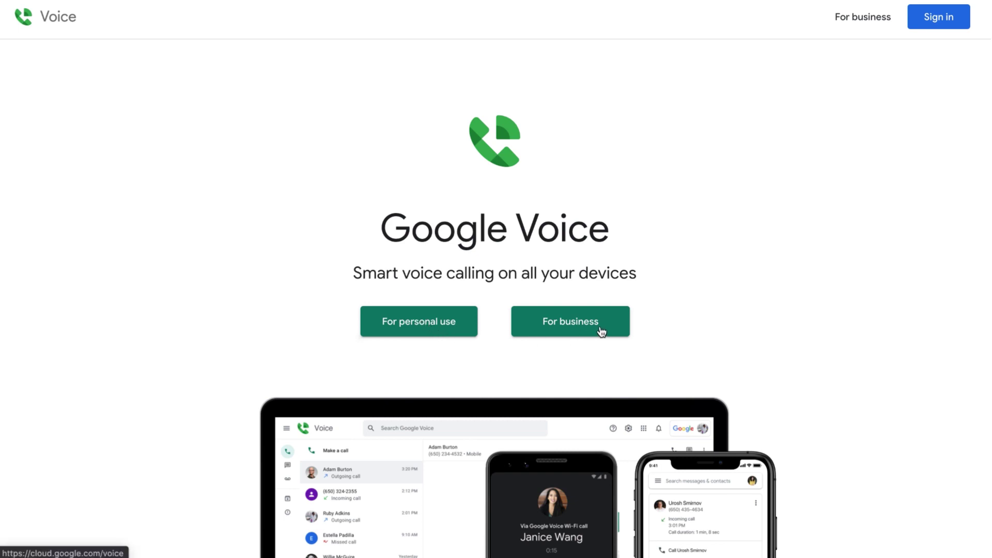
Scroll through the Google Voice home page and back to the top
{"action": "scroll", "coordinate": [687, 274], "scroll_direction": "down", "scroll_amount": 2}
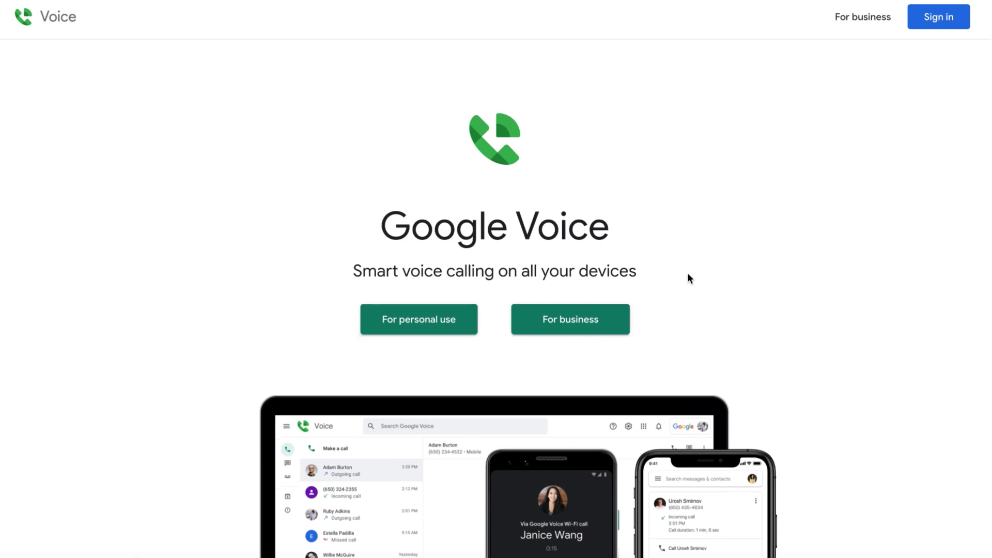
{"action": "scroll", "coordinate": [689, 274], "scroll_direction": "down", "scroll_amount": 3}
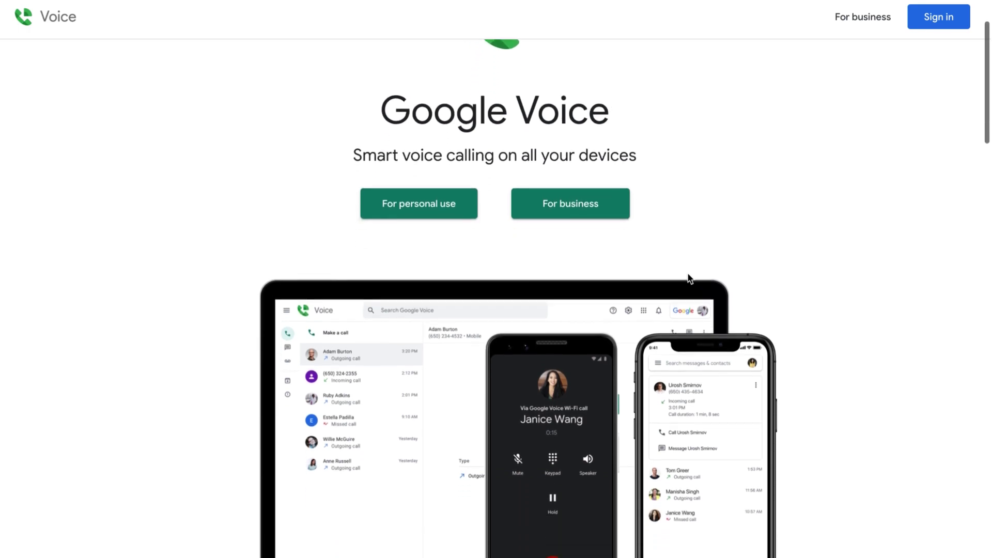
{"action": "scroll", "coordinate": [687, 272], "scroll_direction": "down", "scroll_amount": 1}
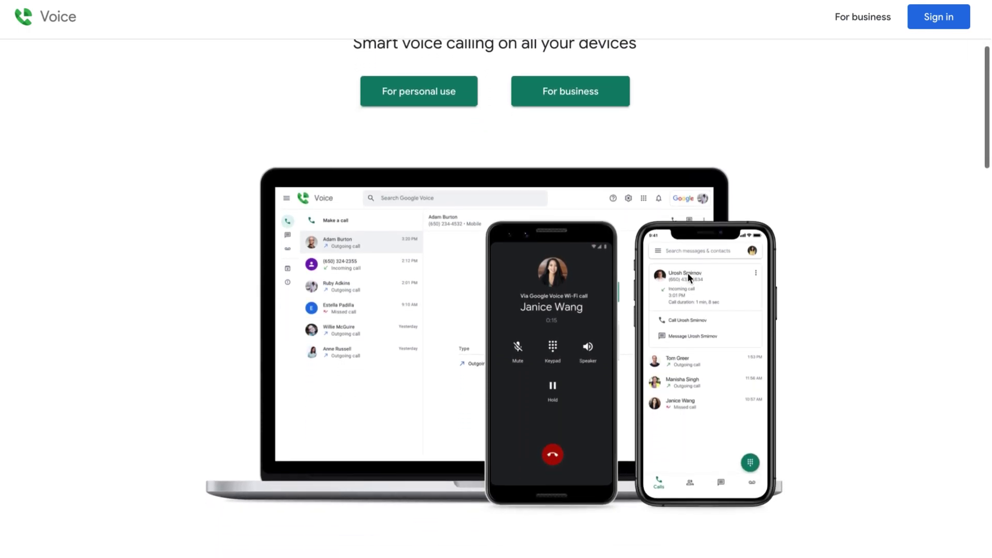
{"action": "scroll", "coordinate": [688, 271], "scroll_direction": "up", "scroll_amount": 1}
{"action": "scroll", "coordinate": [688, 274], "scroll_direction": "up", "scroll_amount": 4}
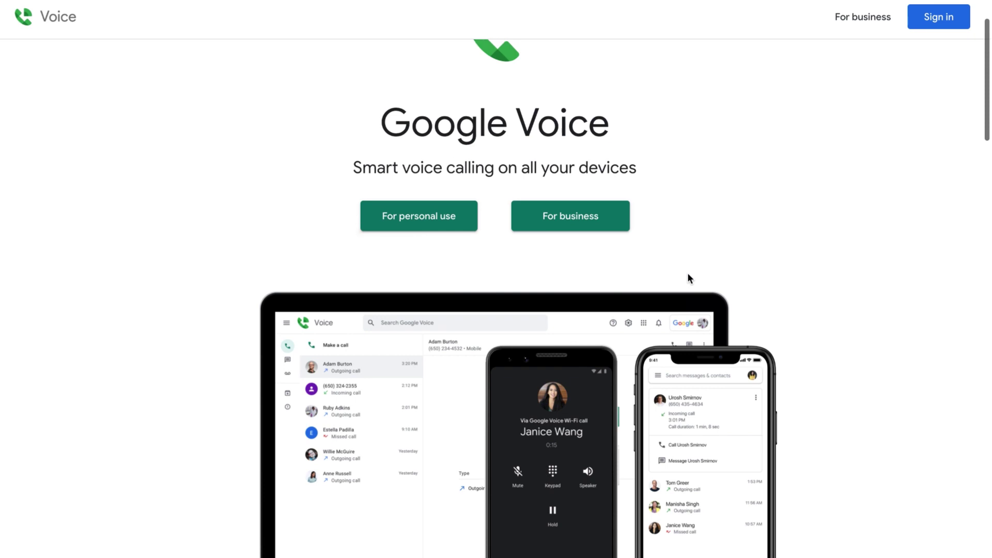
{"action": "scroll", "coordinate": [687, 272], "scroll_direction": "up", "scroll_amount": 1}
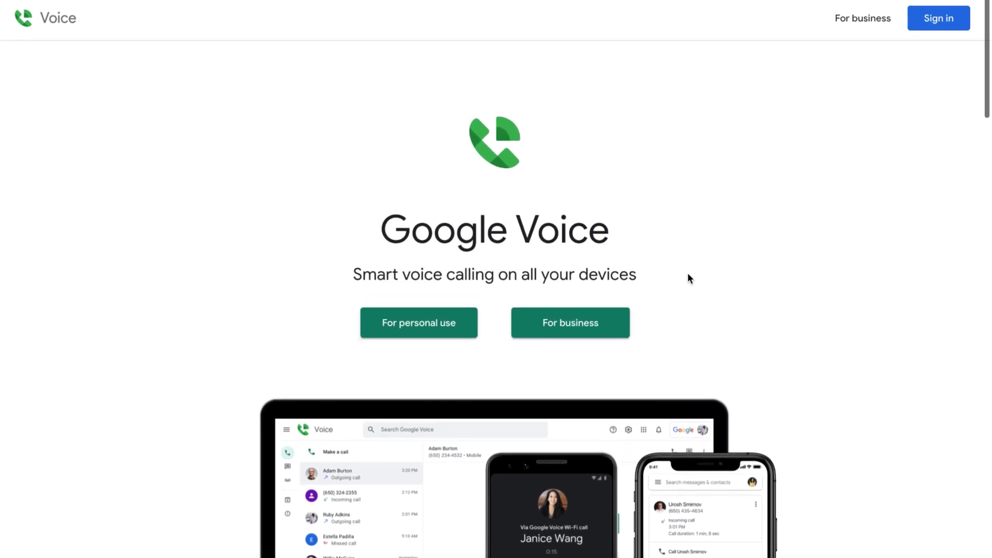
Open the business page and review the Starter, Standard and Premier plans ($10, $20, $30 per user)
{"action": "left_click", "coordinate": [860, 17]}
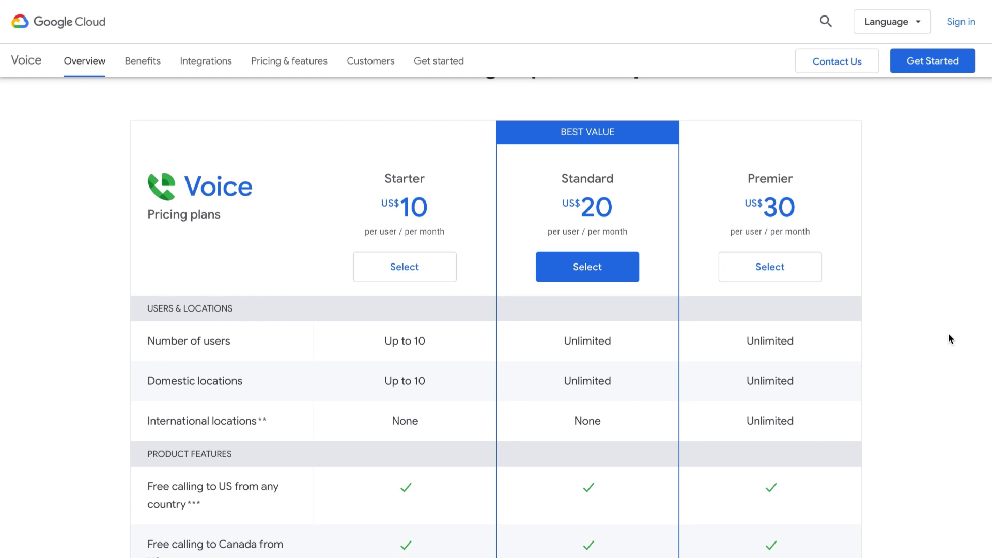
{"action": "scroll", "coordinate": [948, 335], "scroll_direction": "down", "scroll_amount": 9}
{"action": "scroll", "coordinate": [949, 334], "scroll_direction": "down", "scroll_amount": 5}
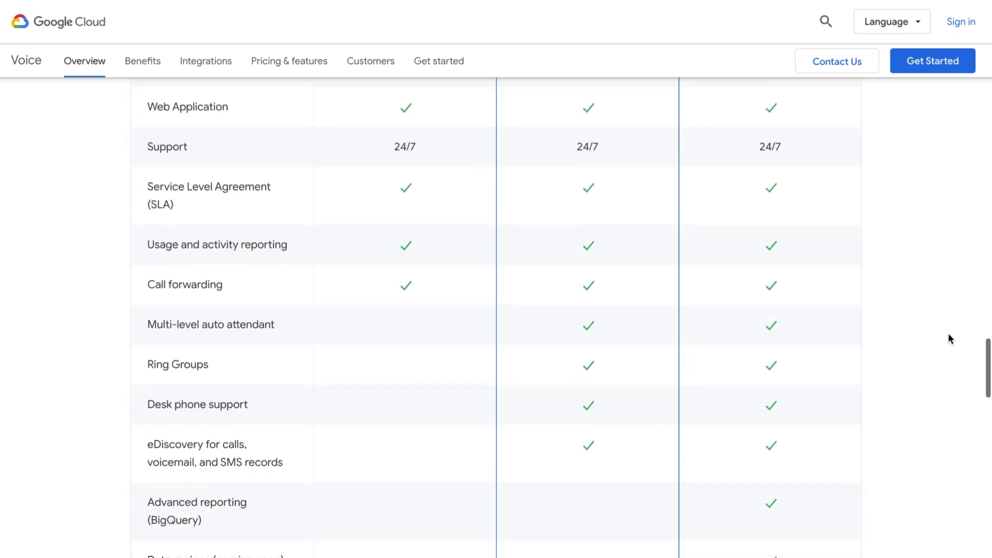
{"action": "scroll", "coordinate": [949, 335], "scroll_direction": "up", "scroll_amount": 14}
{"action": "scroll", "coordinate": [949, 339], "scroll_direction": "up", "scroll_amount": 1}
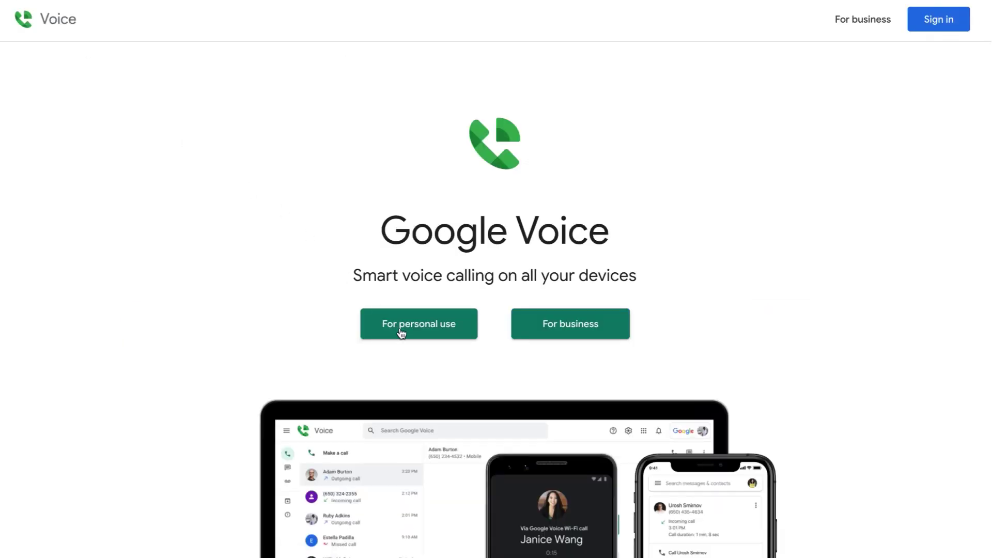
Choose personal use on the web and sign in with the account's email address
{"action": "left_click", "coordinate": [402, 331]}
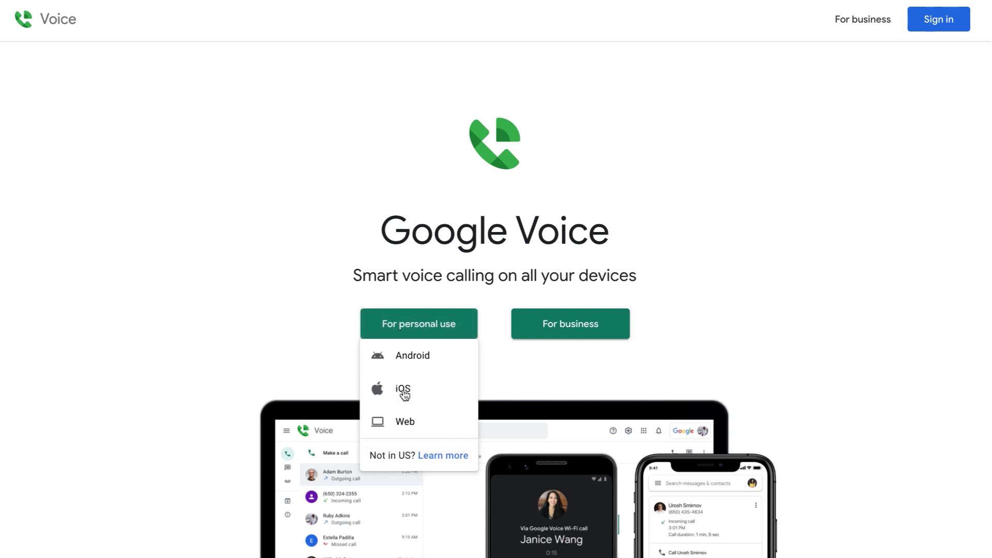
{"action": "left_click", "coordinate": [409, 425]}
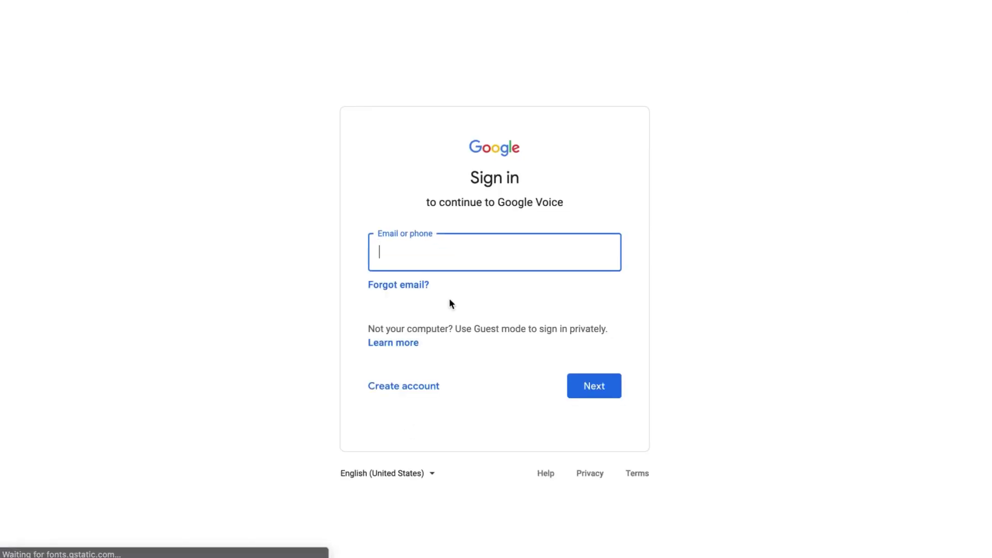
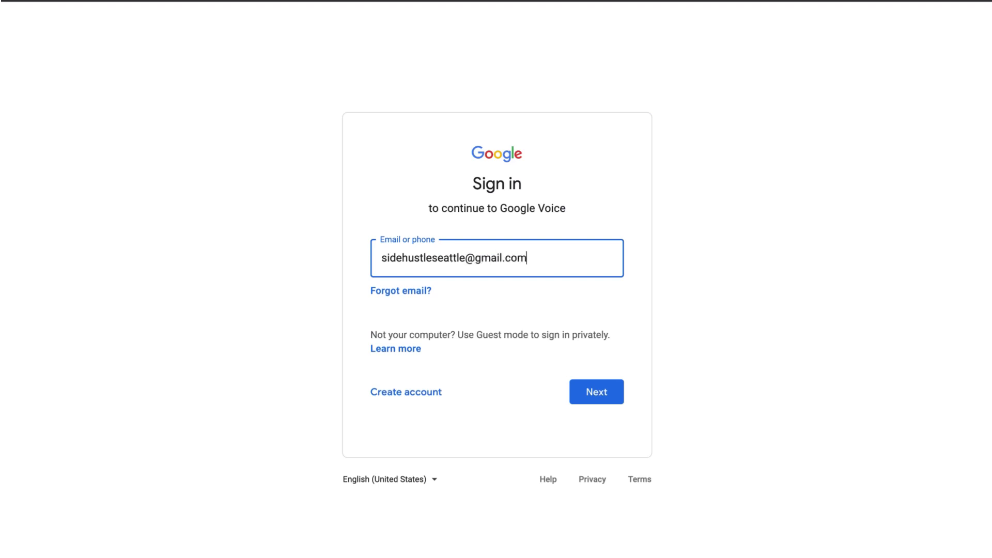
{"action": "key", "text": "Return"}
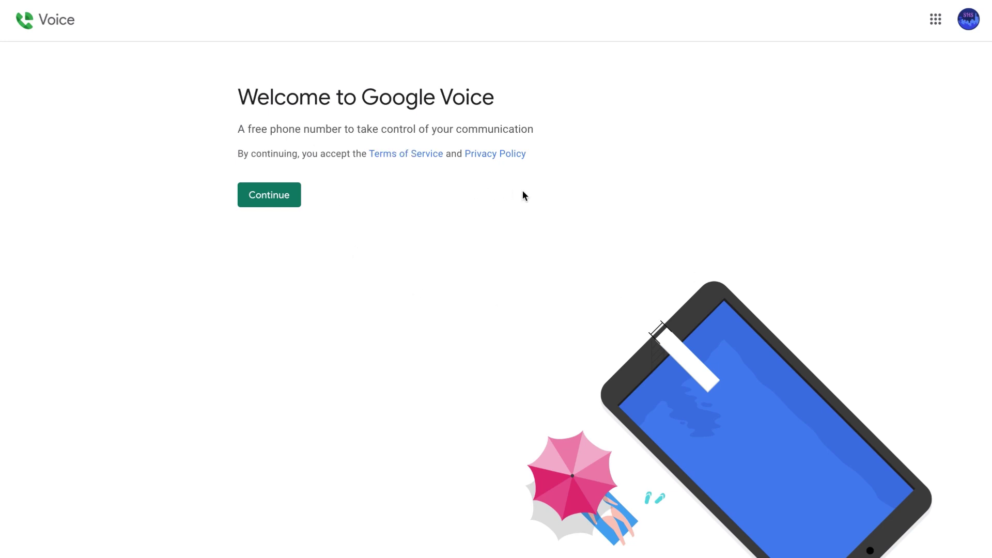
Accept the Google Voice Terms of Service and continue to number selection
{"action": "scroll", "coordinate": [565, 200], "scroll_direction": "down", "scroll_amount": 2}
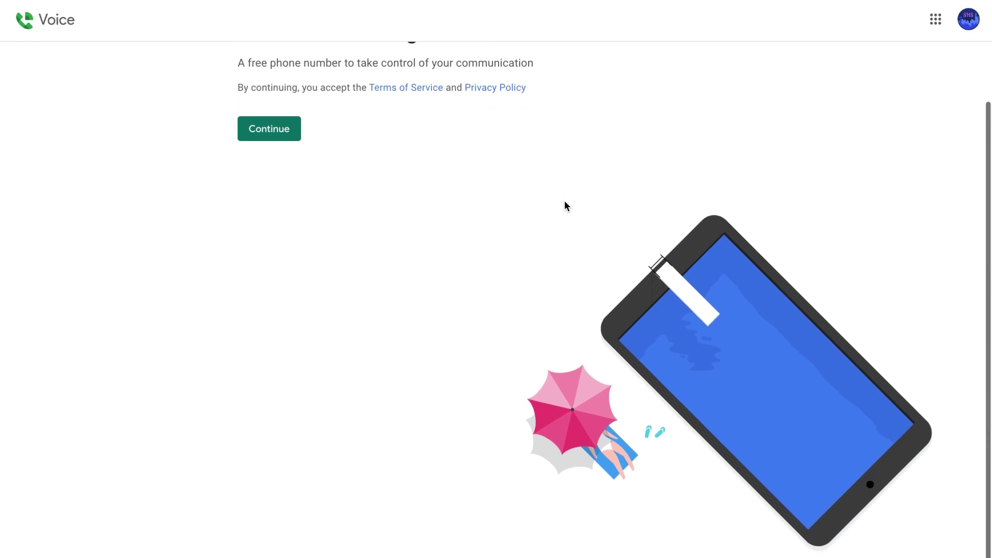
{"action": "scroll", "coordinate": [564, 200], "scroll_direction": "up", "scroll_amount": 2}
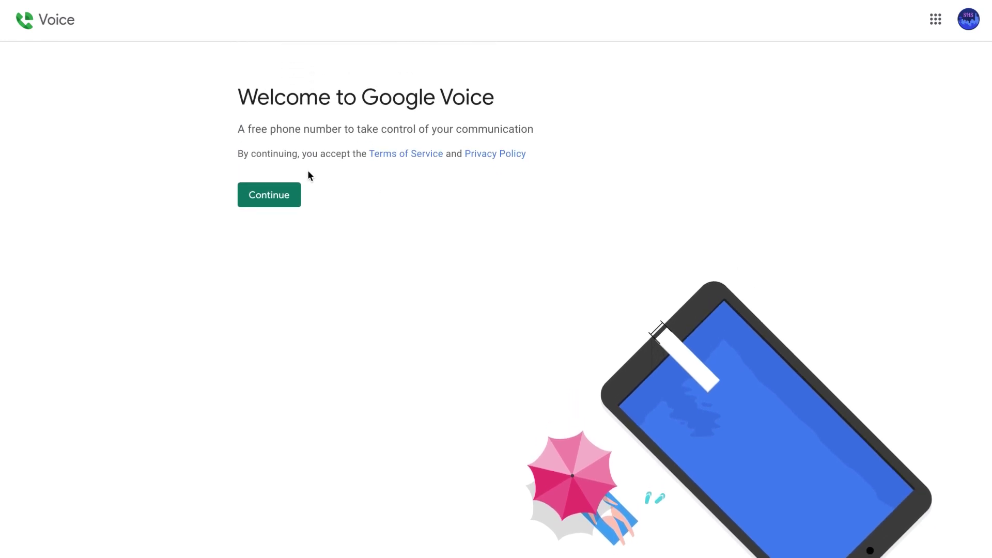
{"action": "left_click", "coordinate": [263, 201]}
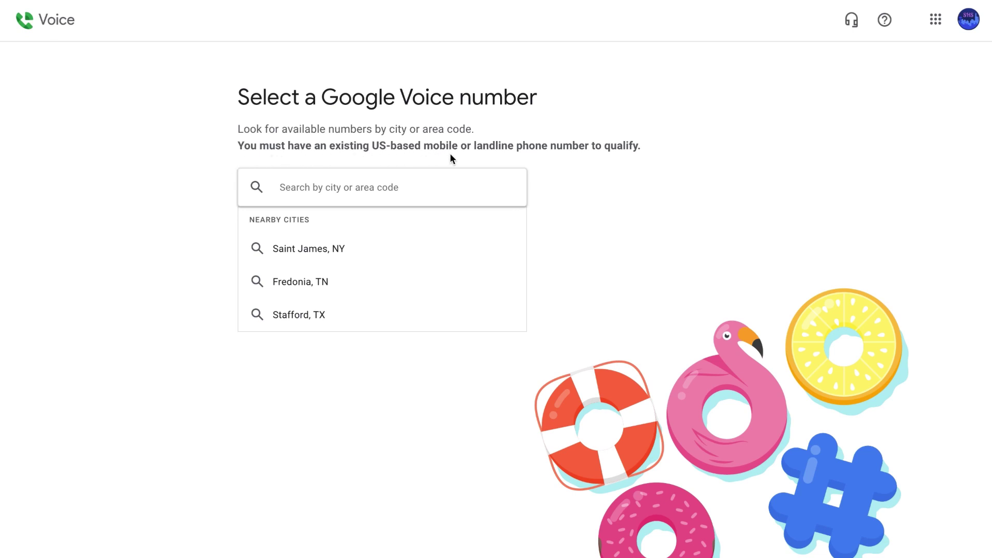
Search available numbers by area code 98121 instead of Seattle, WA
{"action": "left_click", "coordinate": [445, 191]}
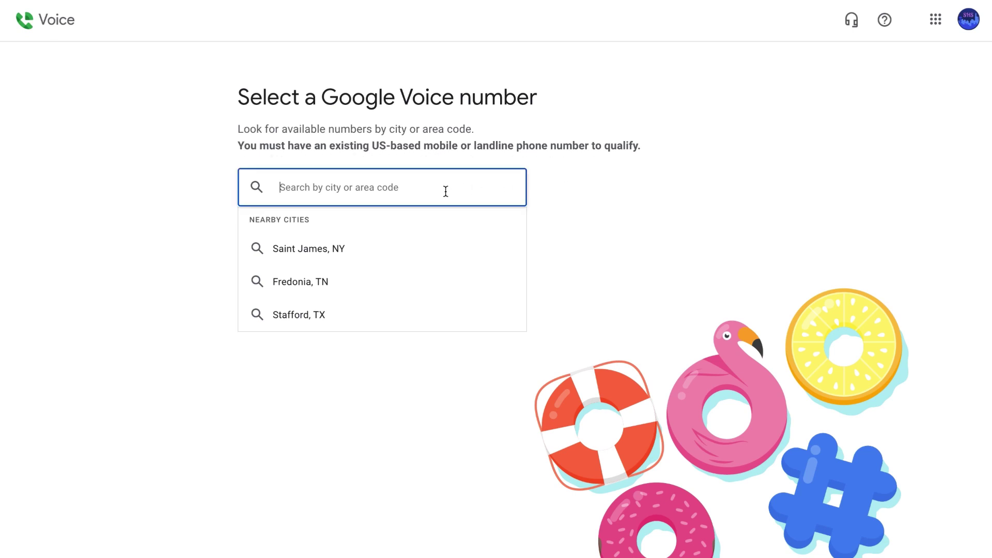
{"action": "type", "text": "seattle,wa"}
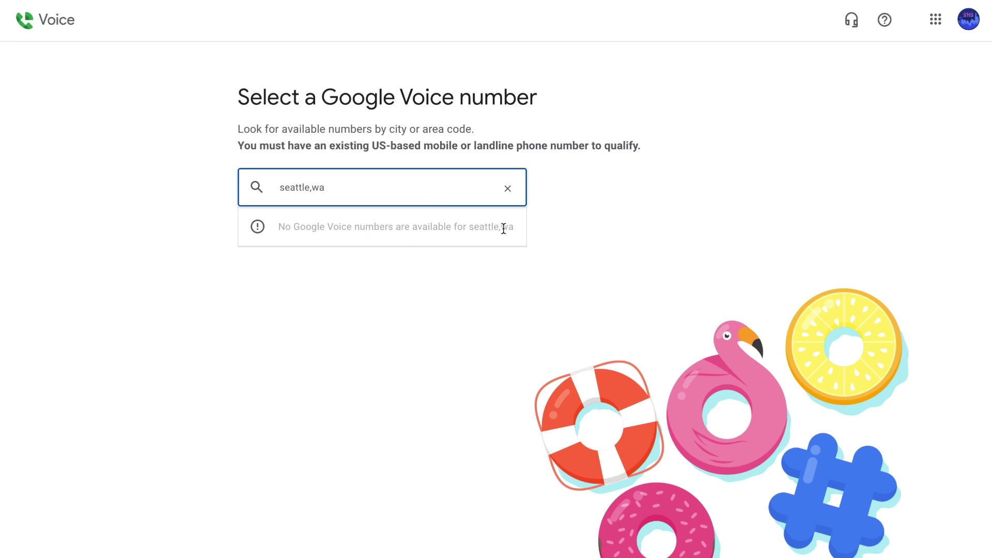
{"action": "triple_click", "coordinate": [437, 193]}
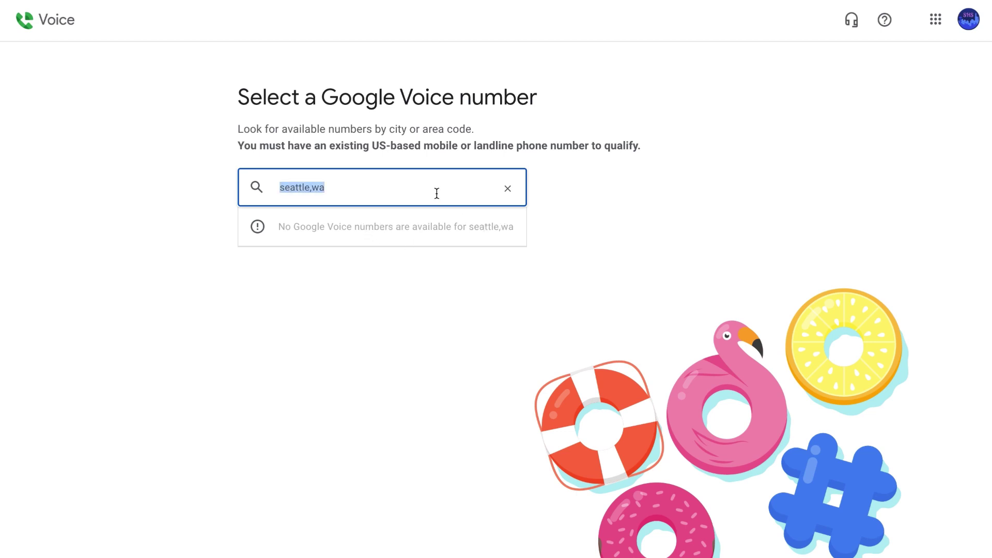
{"action": "type", "text": "98121"}
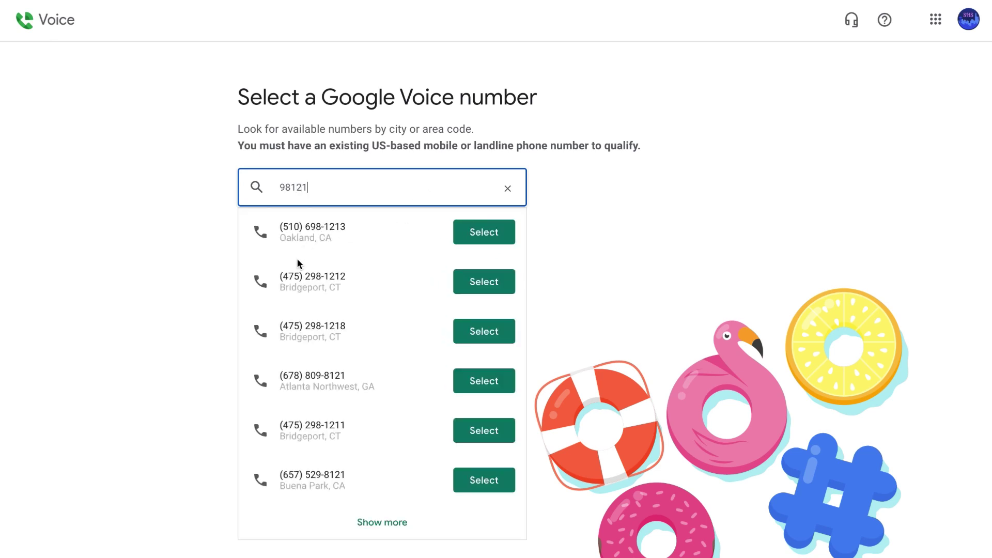
Claim a number from the results and begin verifying an existing phone to link
{"action": "scroll", "coordinate": [300, 337], "scroll_direction": "down", "scroll_amount": 2}
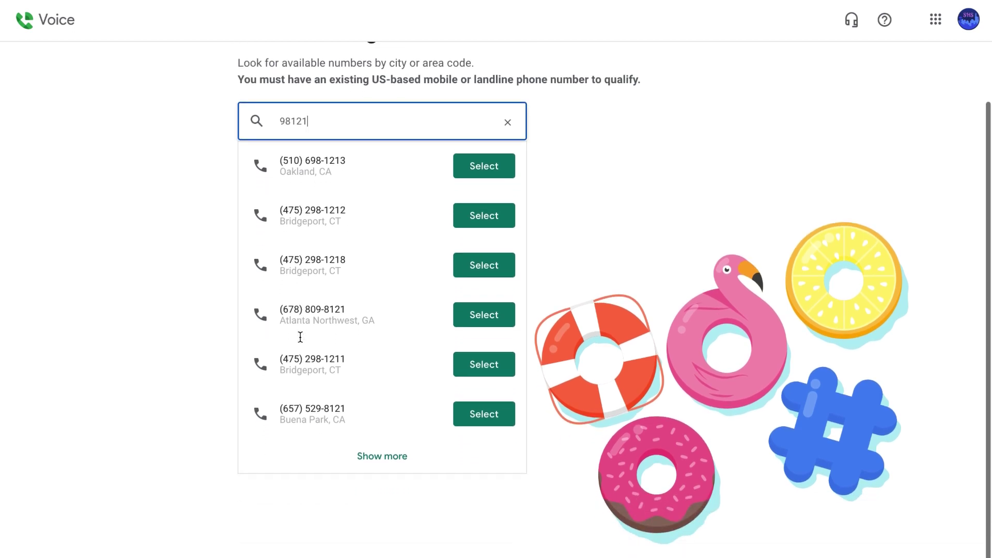
{"action": "scroll", "coordinate": [300, 337], "scroll_direction": "up", "scroll_amount": 2}
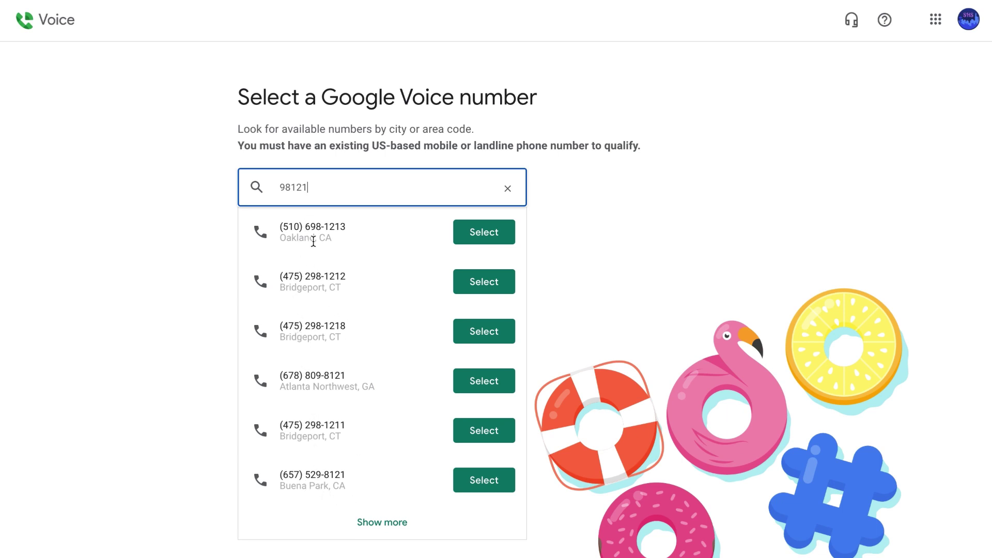
{"action": "left_click", "coordinate": [494, 238]}
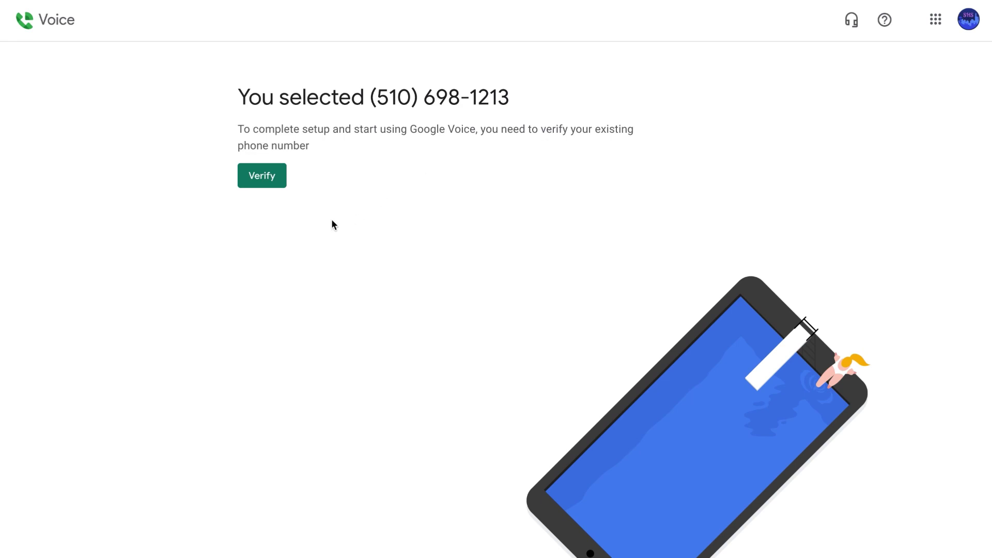
{"action": "left_click", "coordinate": [262, 176]}
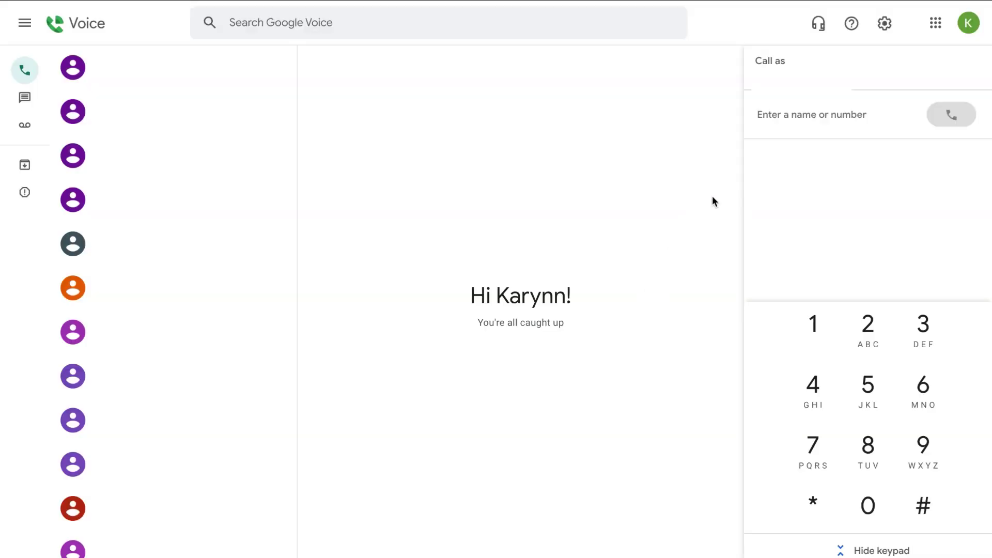
Browse the Messages list, start a blank new message, then switch to the voicemail list
{"action": "left_click", "coordinate": [796, 116]}
{"action": "left_click", "coordinate": [24, 101]}
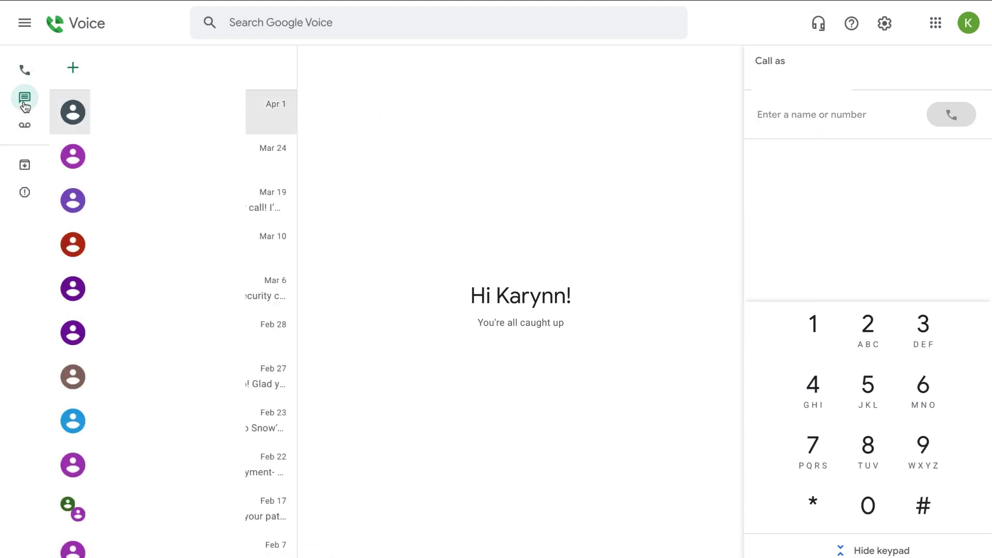
{"action": "left_click", "coordinate": [73, 68]}
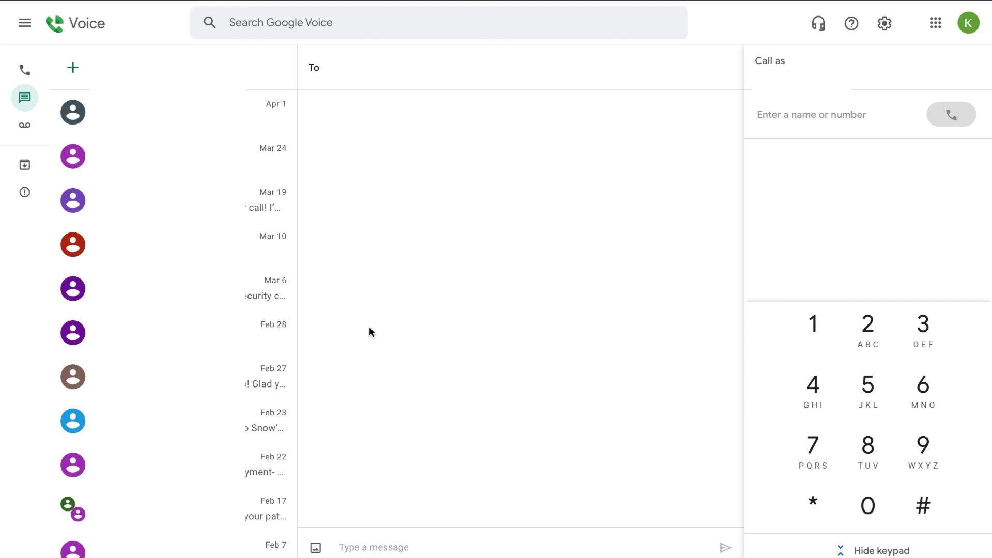
{"action": "left_click", "coordinate": [377, 547]}
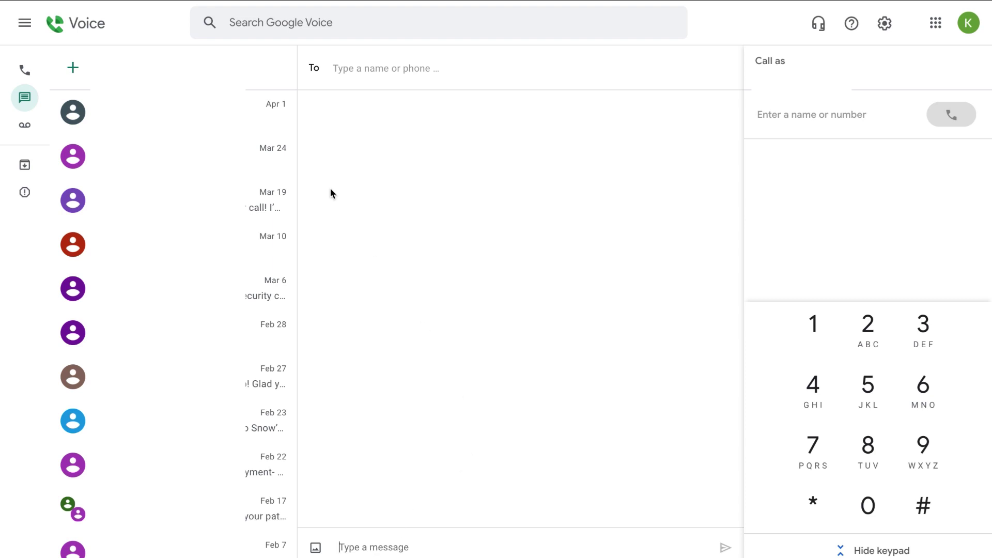
{"action": "left_click", "coordinate": [25, 132]}
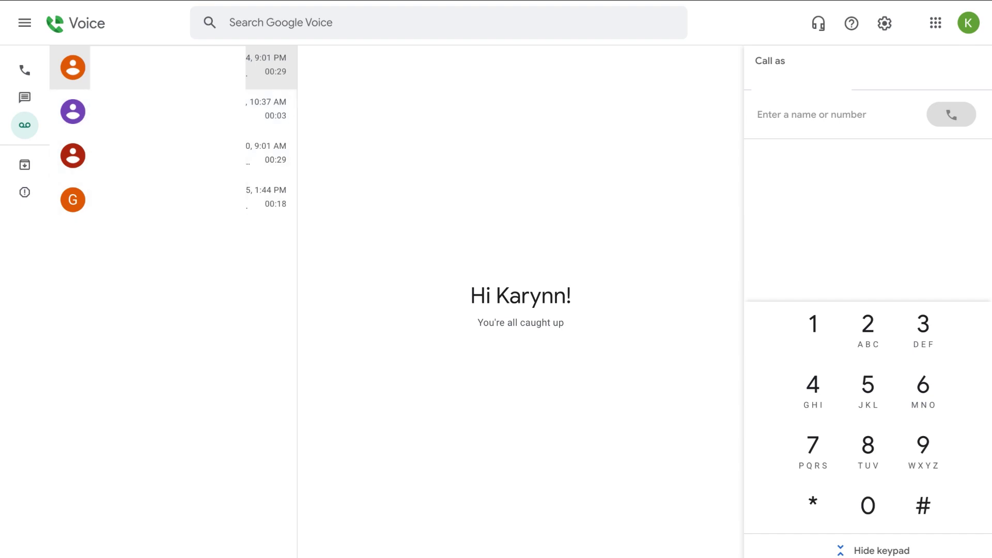
Play the welcome voicemail, view Archive, dismiss the audio device popup, and open Settings
{"action": "left_click", "coordinate": [269, 199]}
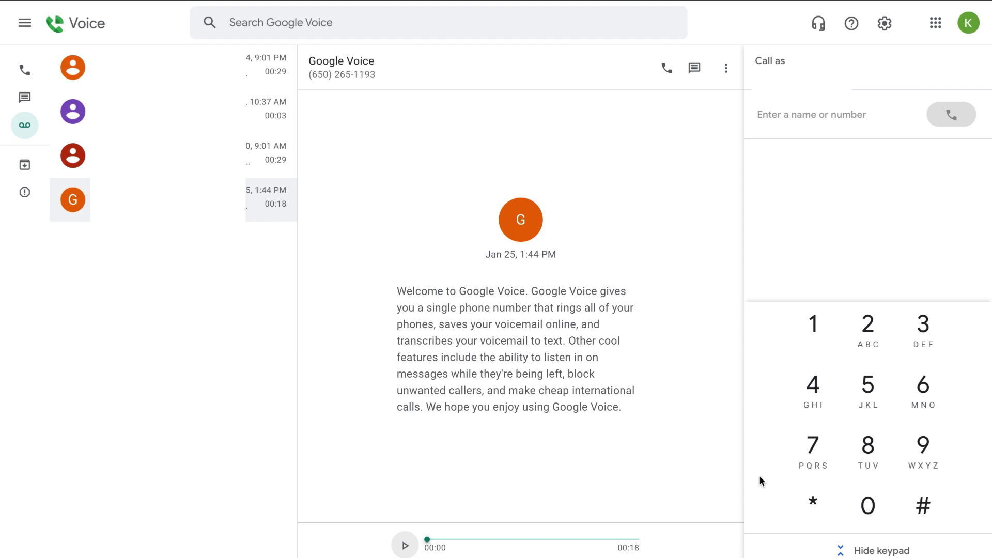
{"action": "left_click", "coordinate": [25, 169]}
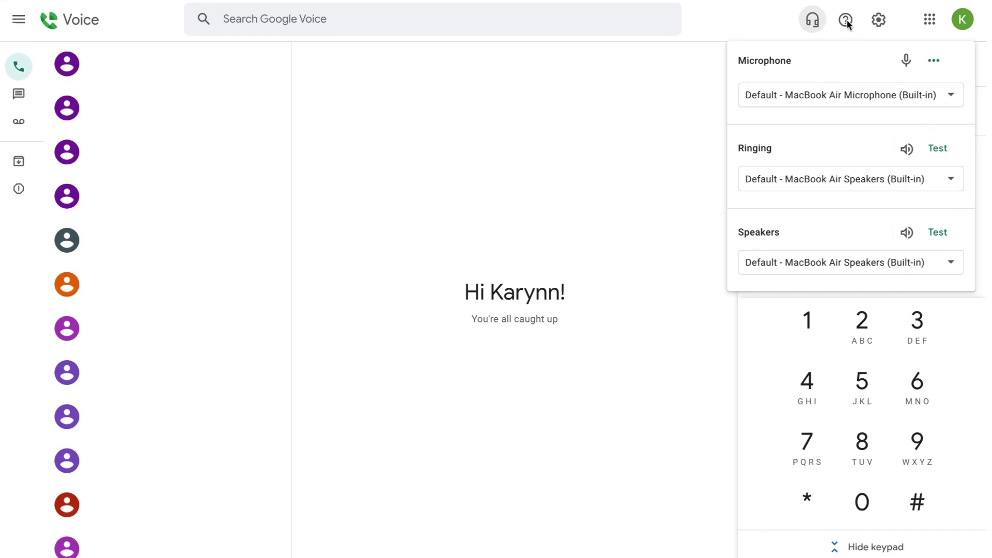
{"action": "left_click", "coordinate": [832, 38]}
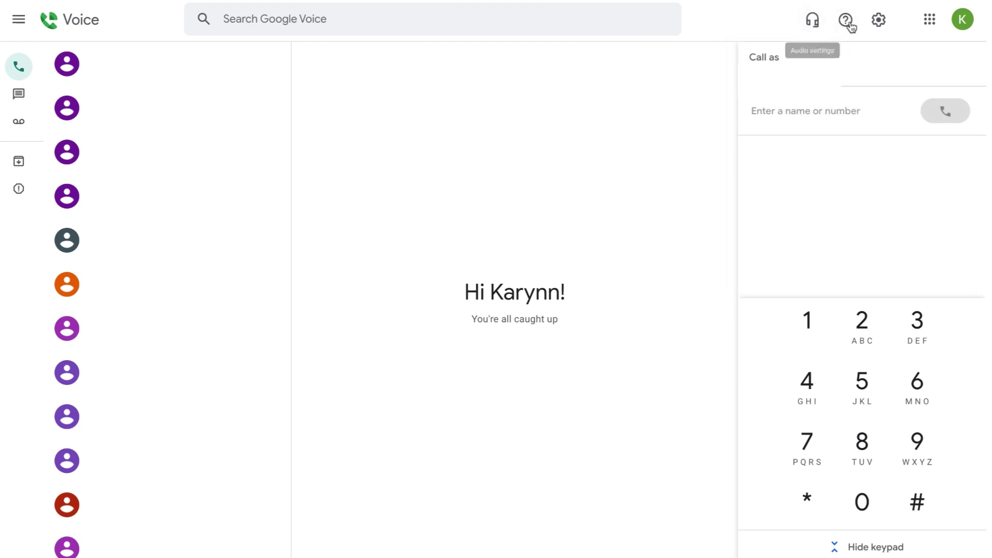
{"action": "left_click", "coordinate": [881, 22]}
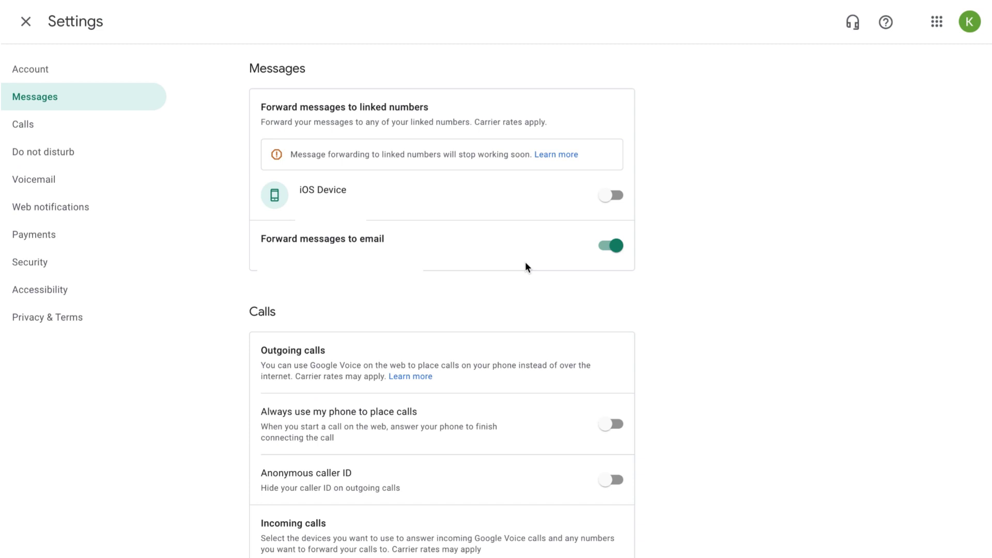
Scroll Settings from the Messages forwarding options down to the Calls device options
{"action": "scroll", "coordinate": [573, 261], "scroll_direction": "down", "scroll_amount": 5}
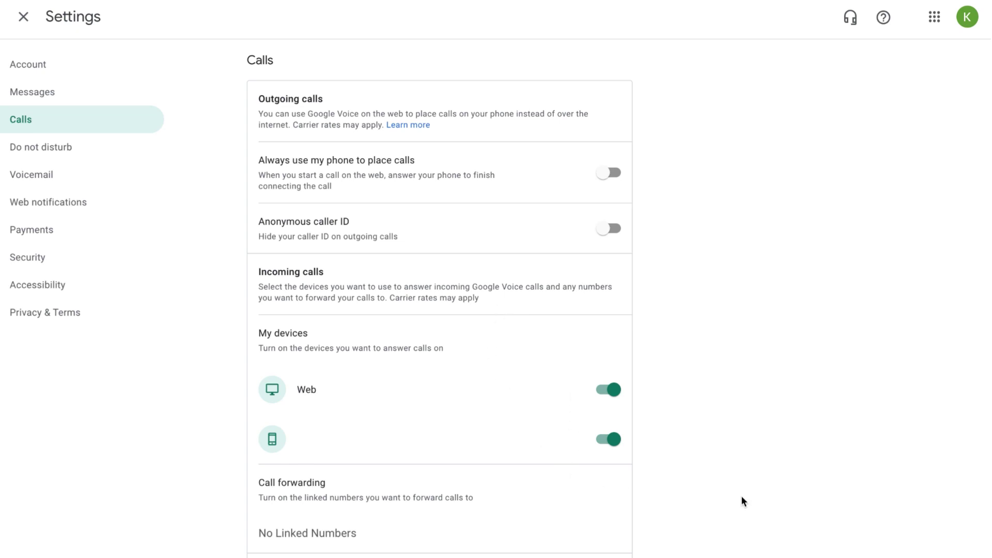
Review Do not disturb, Voicemail, Web notifications and Payments settings, then close Settings
{"action": "left_click", "coordinate": [56, 150]}
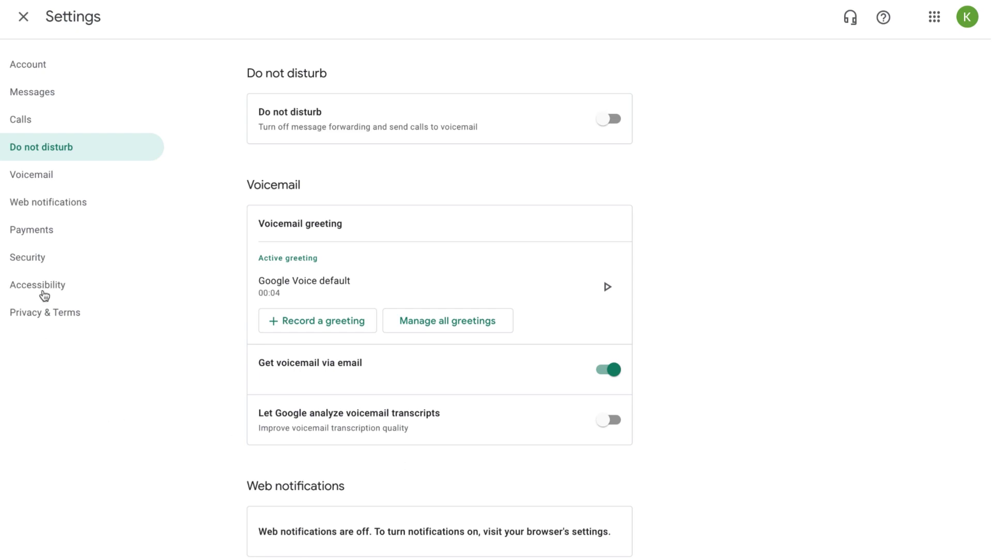
{"action": "left_click", "coordinate": [32, 177]}
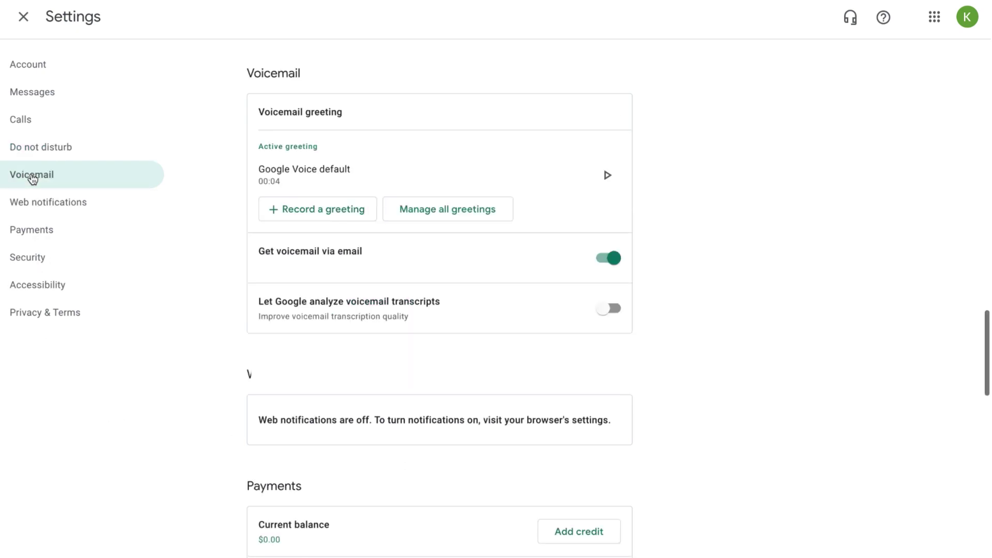
{"action": "left_click", "coordinate": [36, 205]}
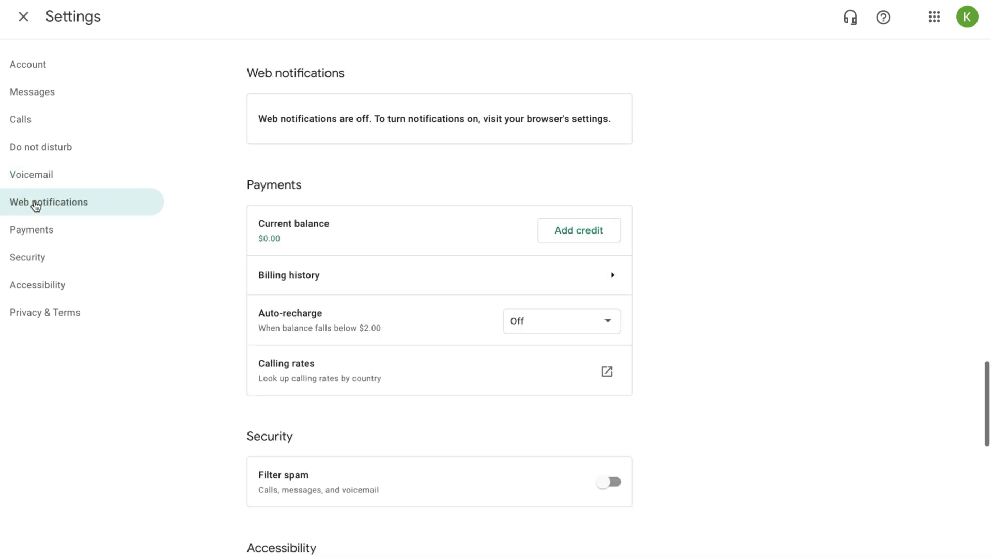
{"action": "left_click", "coordinate": [46, 231]}
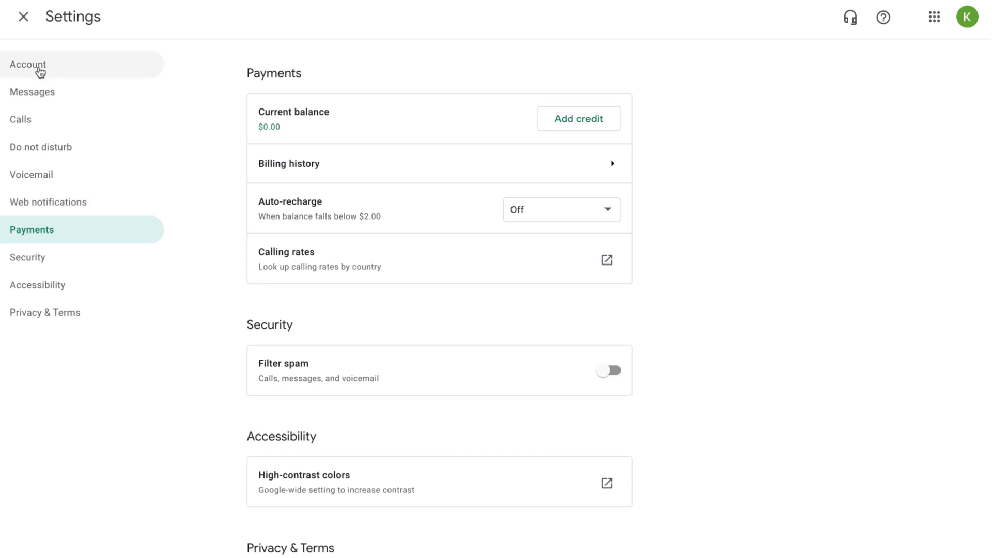
{"action": "left_click", "coordinate": [25, 22]}
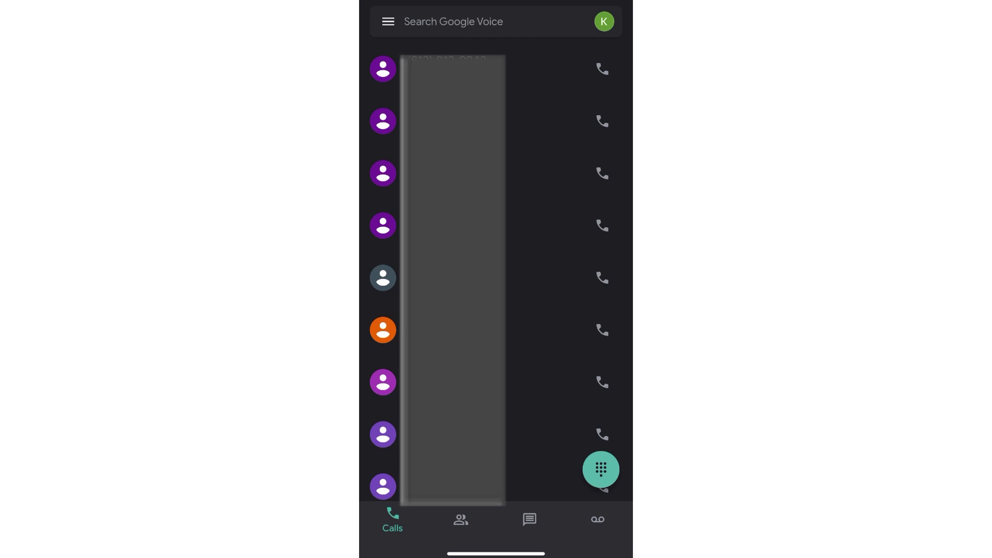
Open the mobile app's dialpad, then browse the Contacts and Messages lists
{"action": "left_click", "coordinate": [602, 469]}
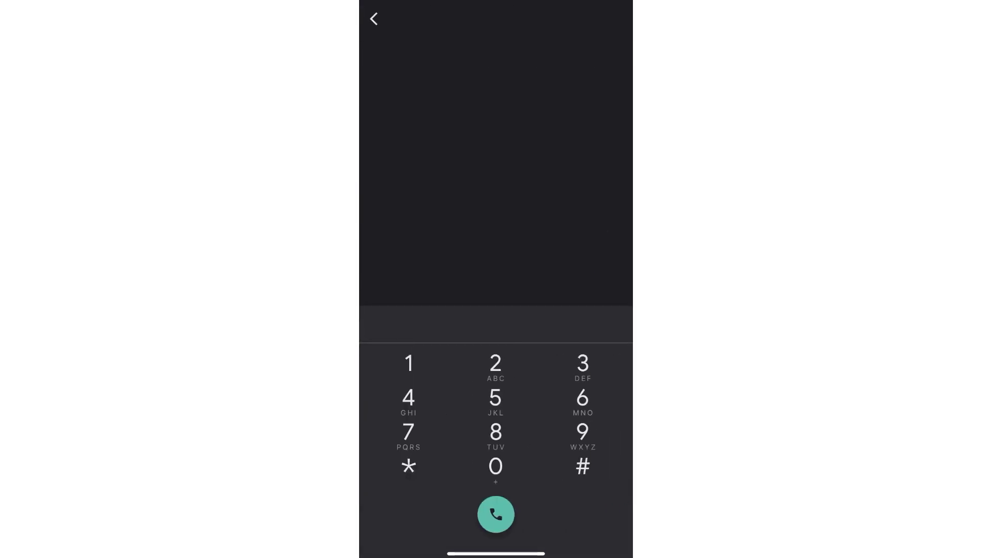
{"action": "left_click", "coordinate": [374, 19]}
{"action": "left_click", "coordinate": [461, 519]}
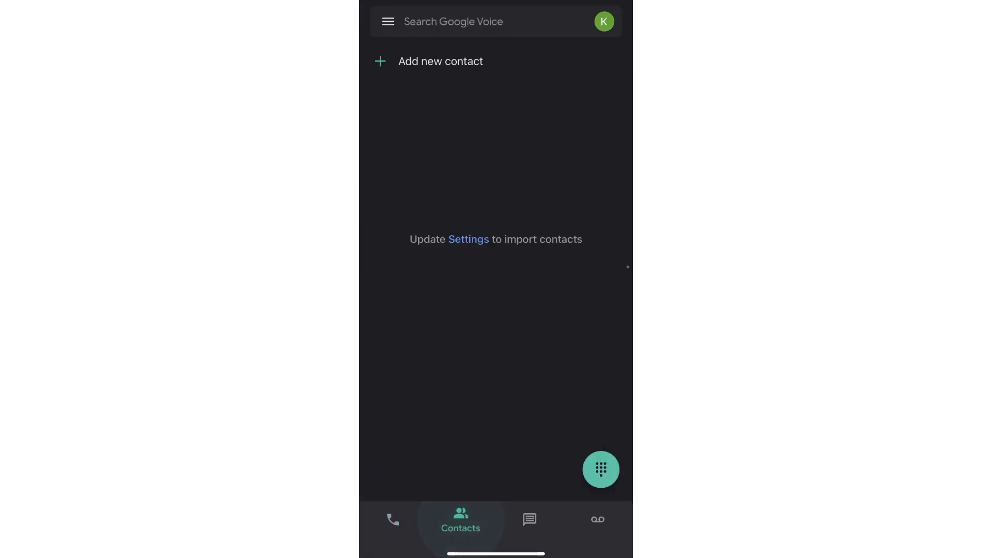
{"action": "left_click", "coordinate": [529, 519]}
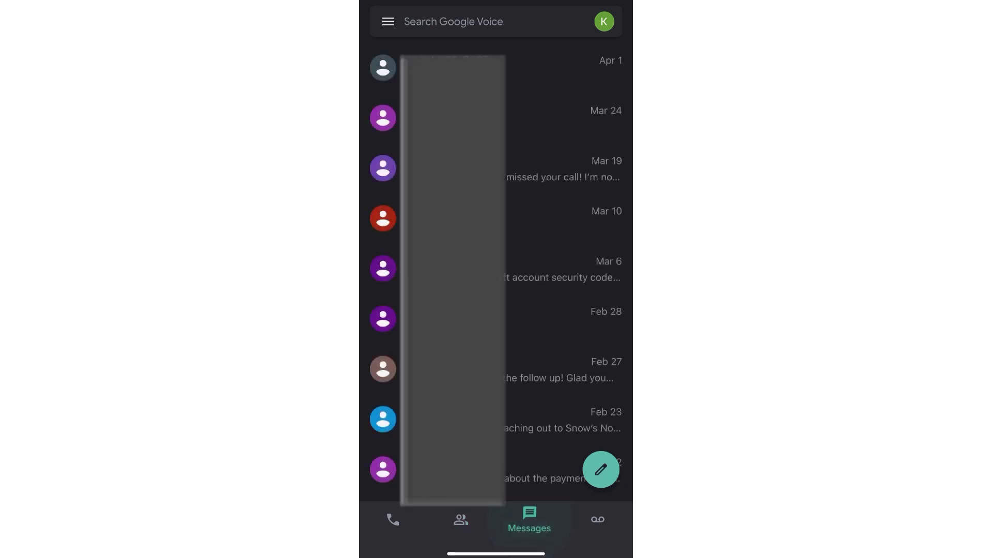
Start and discard a new message, view Voicemail, and open the side menu
{"action": "left_click", "coordinate": [601, 470]}
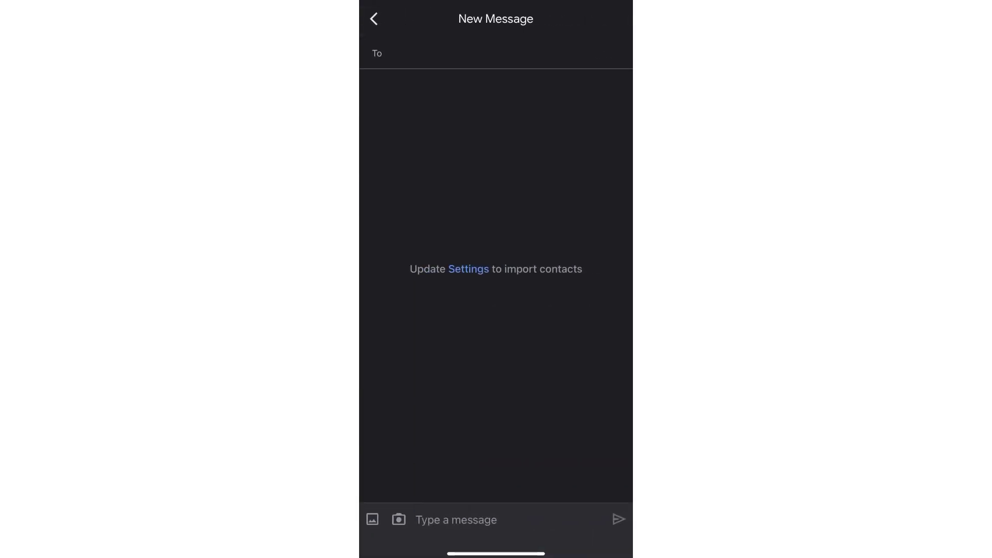
{"action": "left_click", "coordinate": [374, 18]}
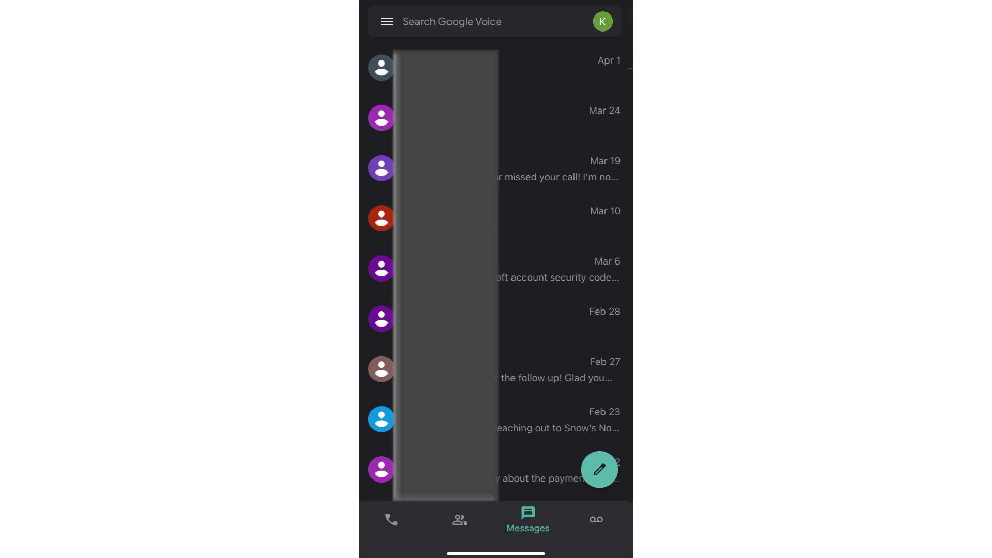
{"action": "left_click", "coordinate": [598, 519]}
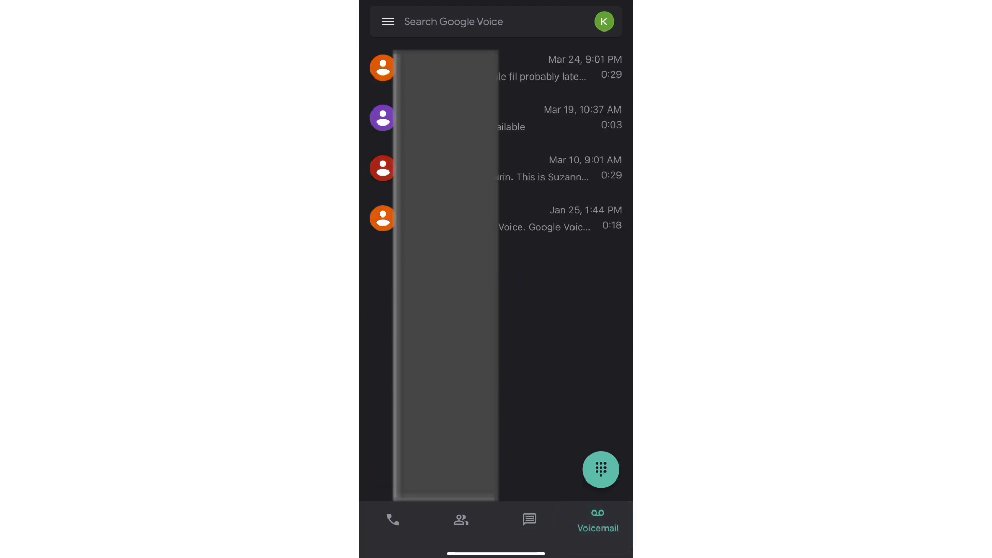
{"action": "left_click", "coordinate": [388, 22]}
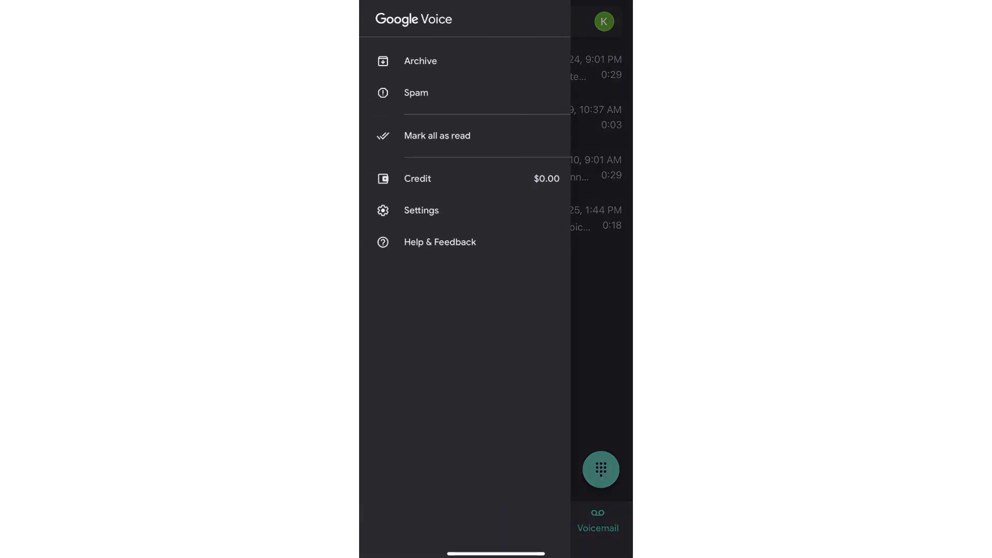